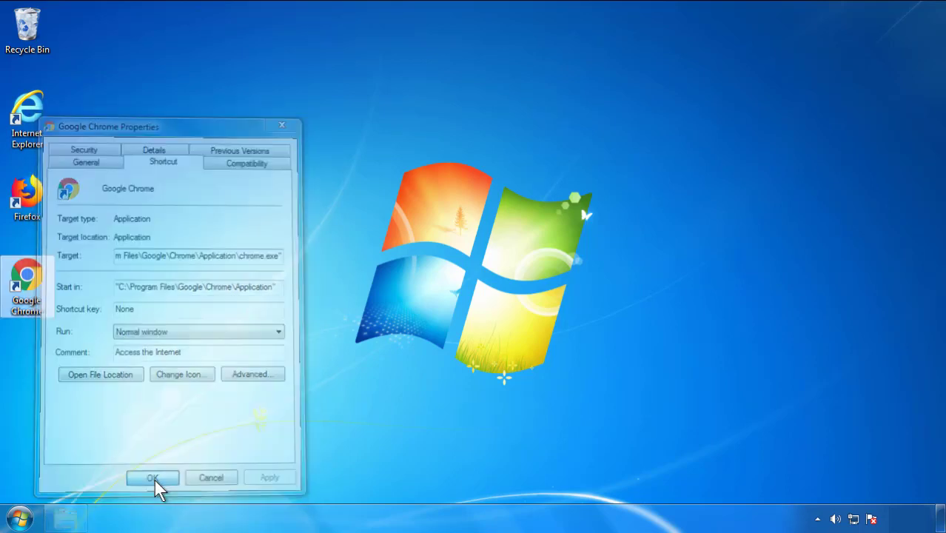
Step: Close the Google Chrome shortcut's Properties dialog with OK
click(20, 518)
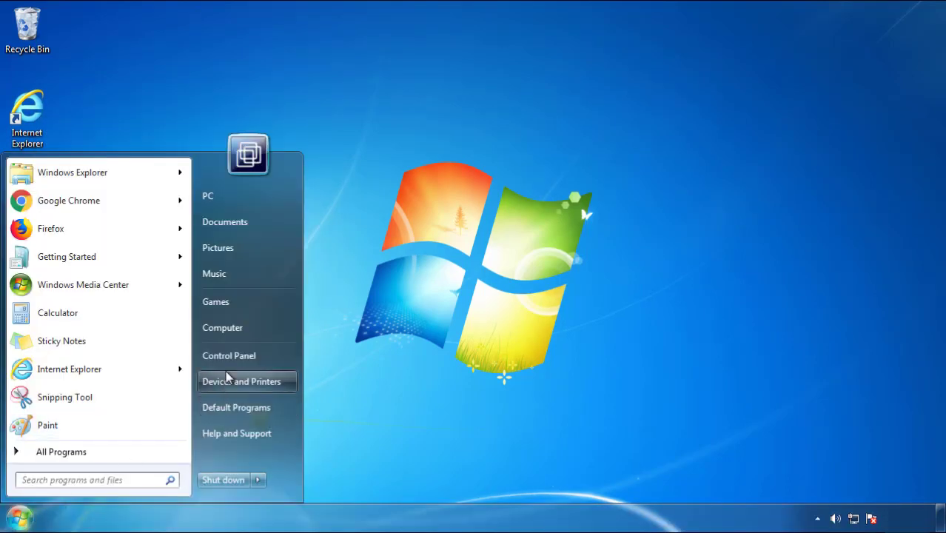
Step: Uninstall SearchMine 2.00 via Programs and Features, sorted by newest install date
click(237, 355)
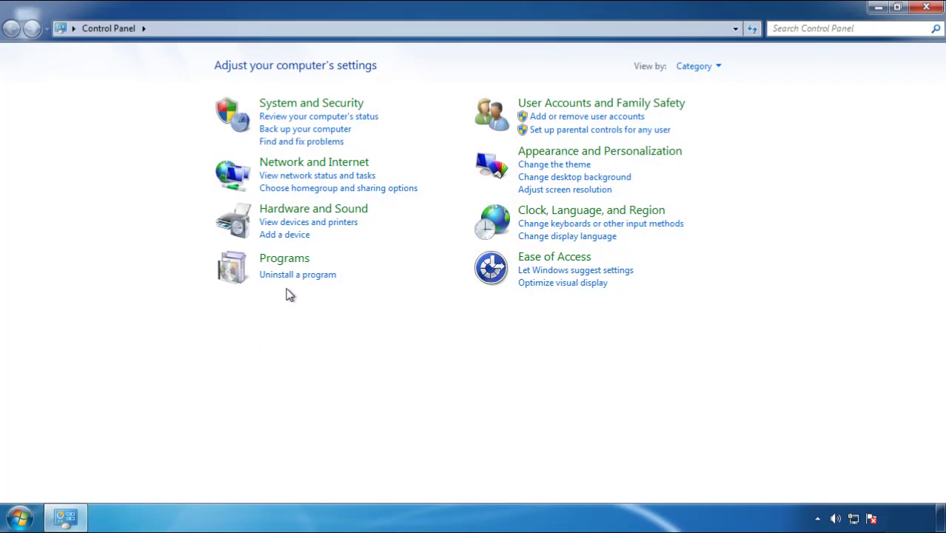
click(296, 275)
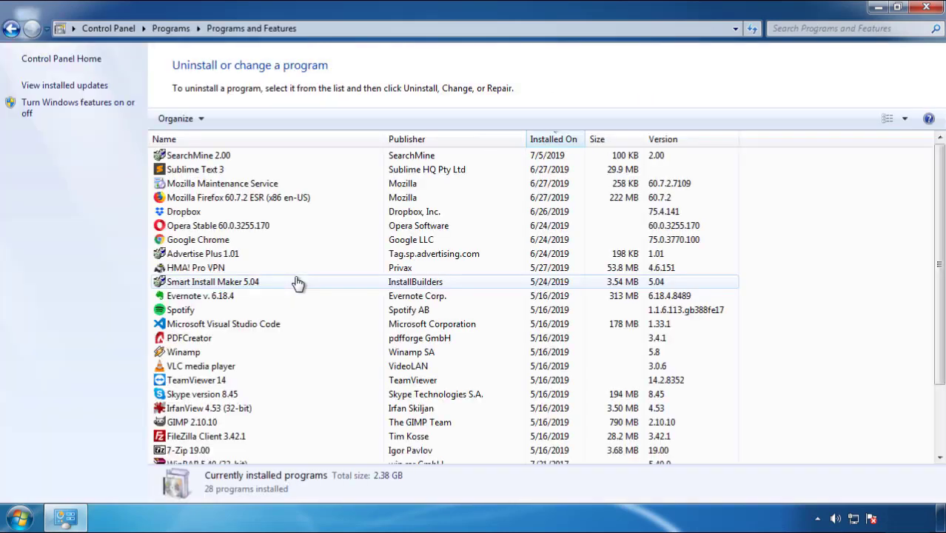
click(553, 140)
click(552, 141)
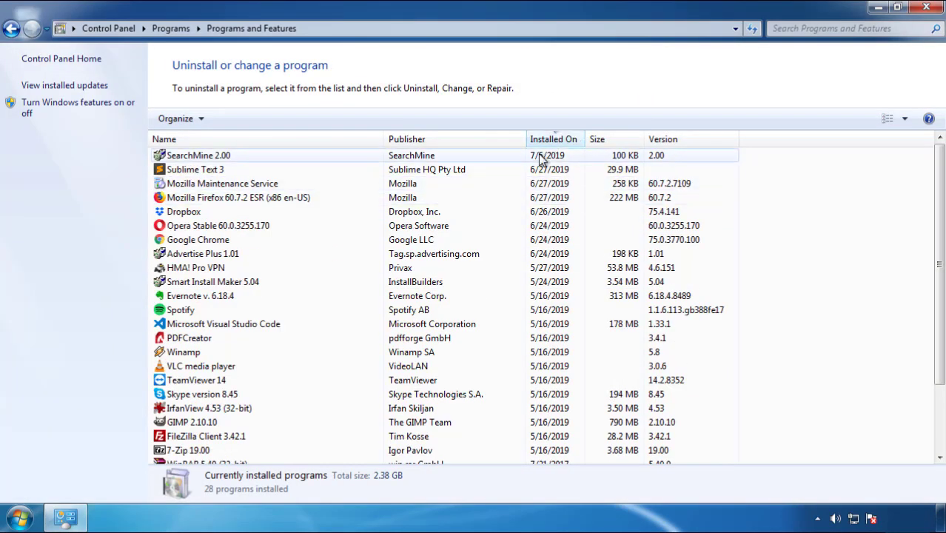
click(198, 157)
click(236, 120)
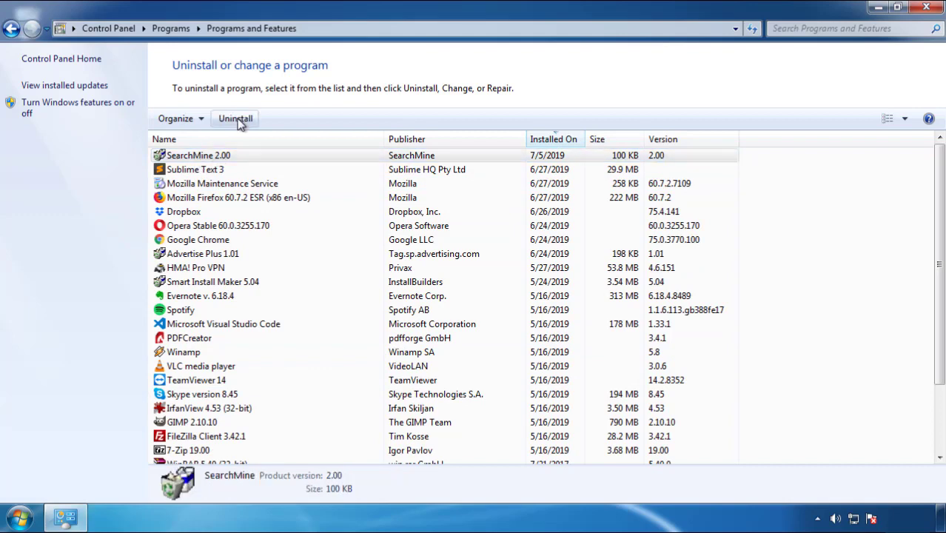
click(554, 393)
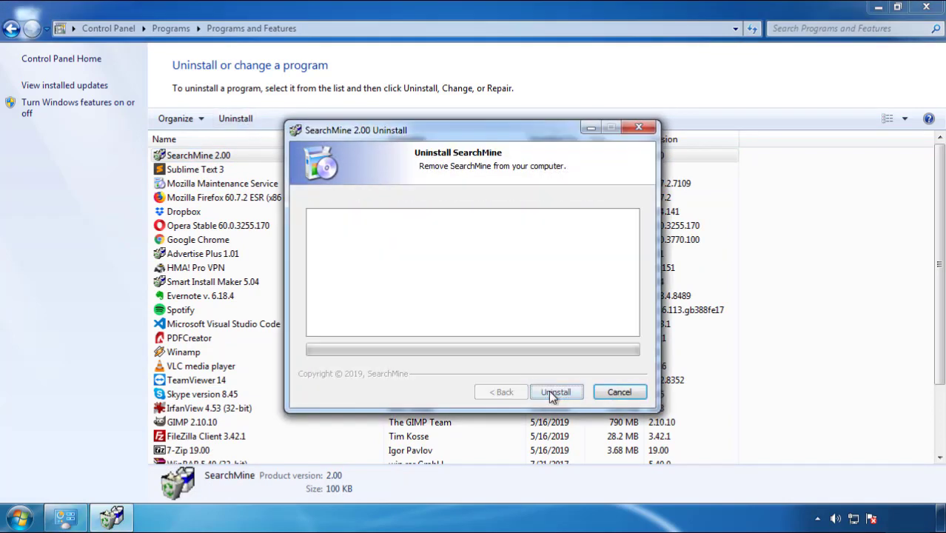
click(550, 391)
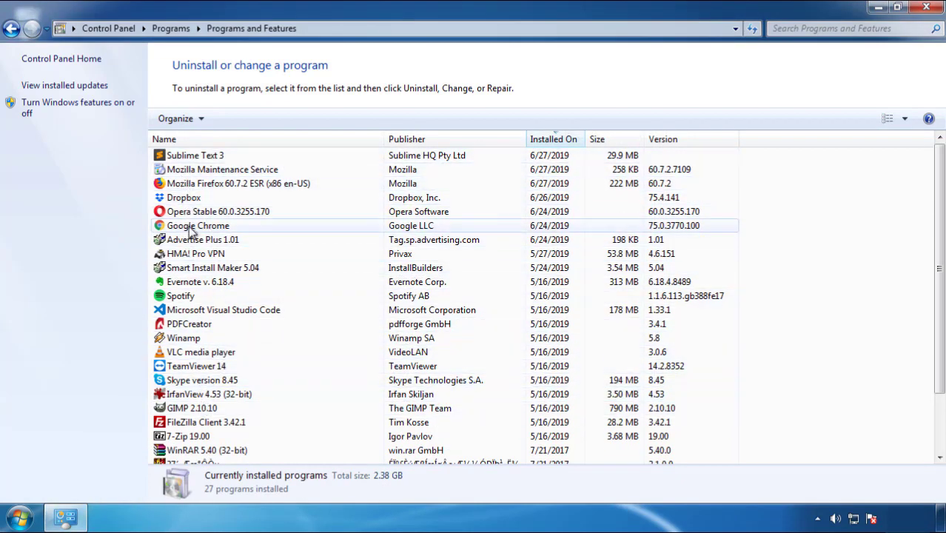
Step: Restart Windows 7 and pick Safe Mode from the F8 boot menu
click(927, 9)
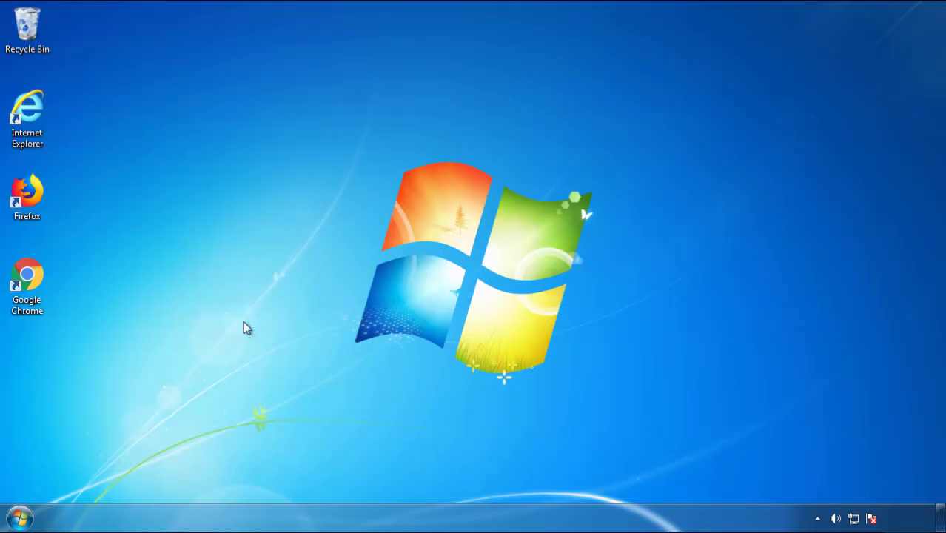
click(18, 520)
click(257, 481)
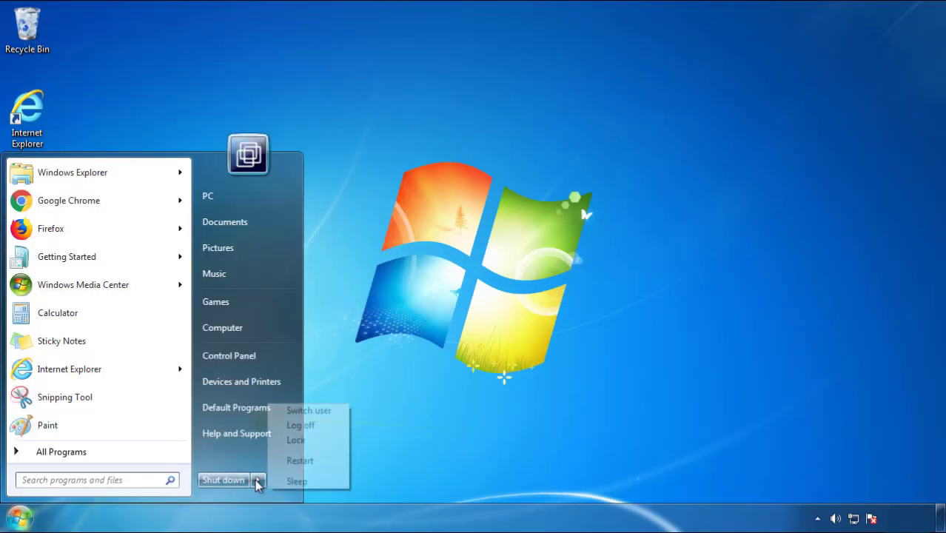
click(493, 404)
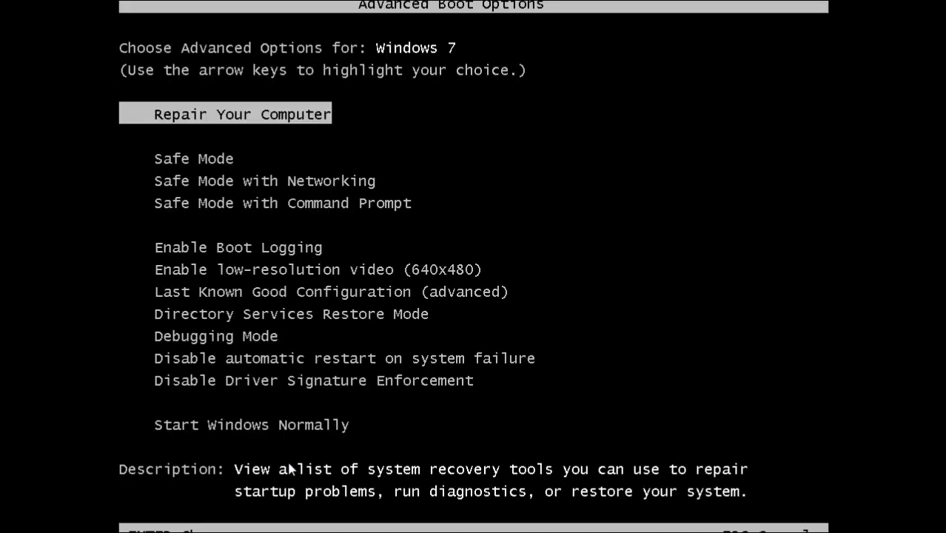
key(Down)
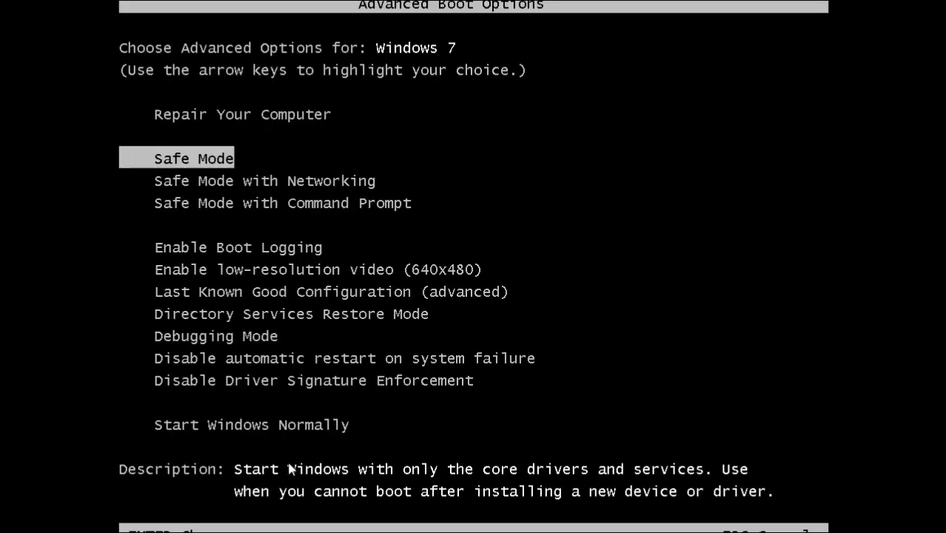
key(Return)
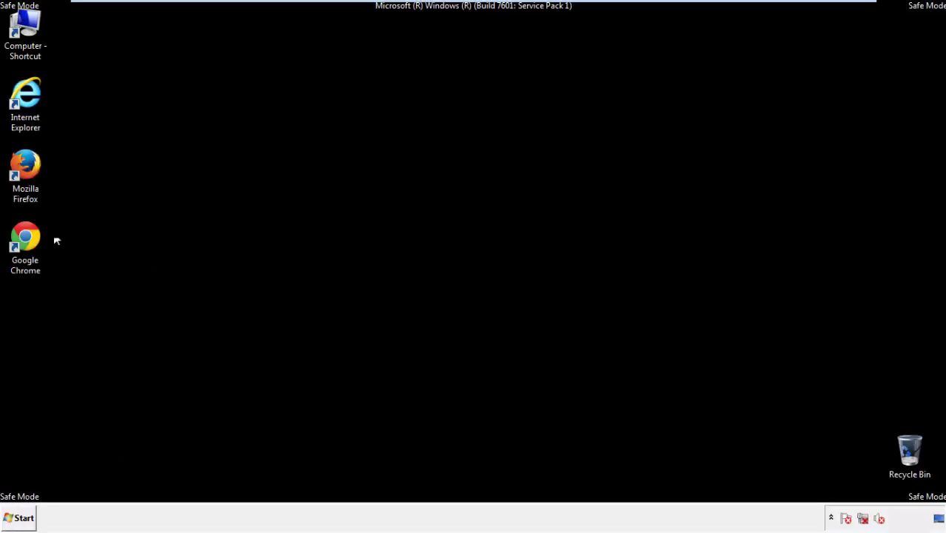
Step: Launch Firefox without making it the default browser and bring back its menu bar
double_click(33, 170)
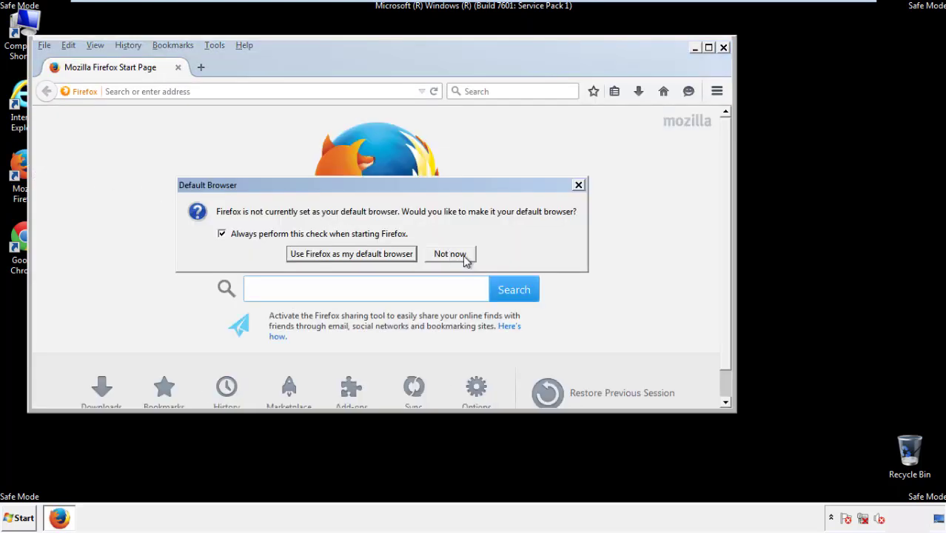
click(459, 254)
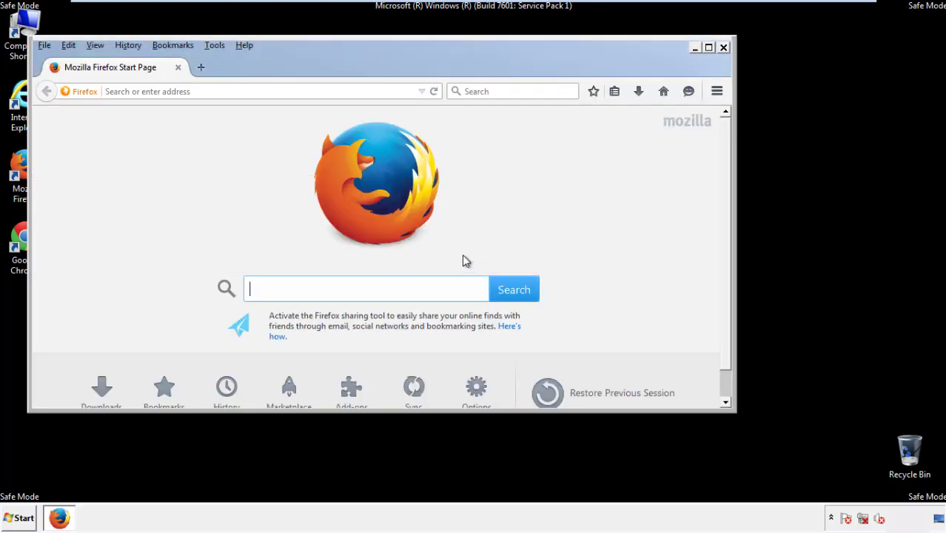
right_click(291, 65)
click(319, 109)
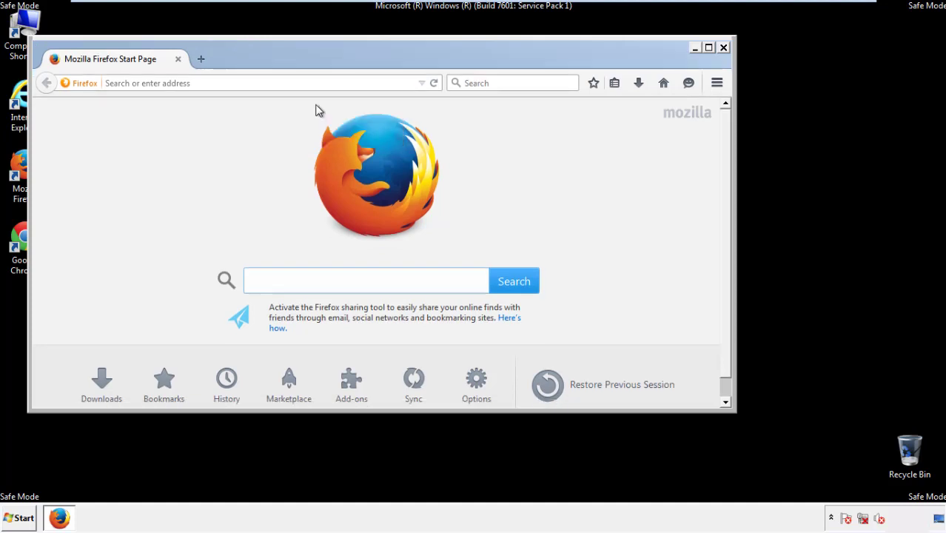
right_click(300, 63)
click(307, 112)
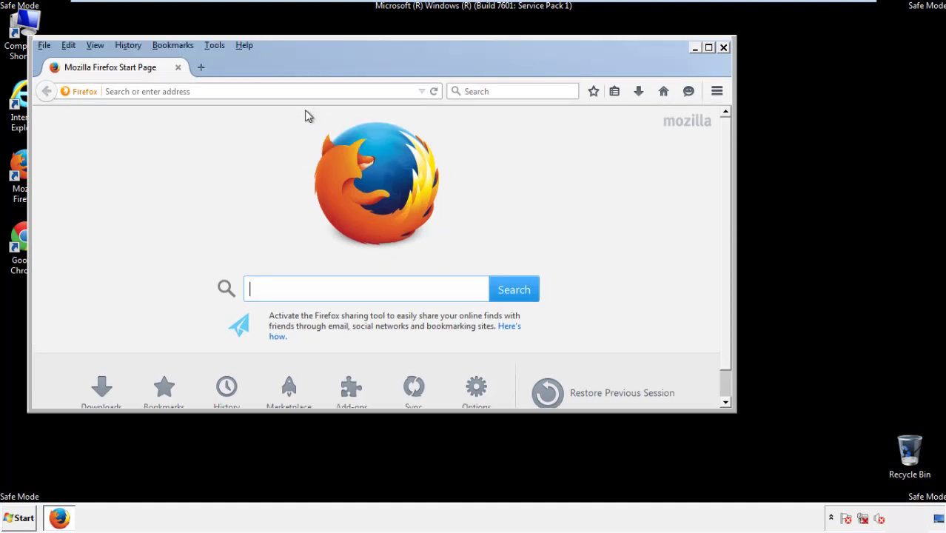
click(128, 46)
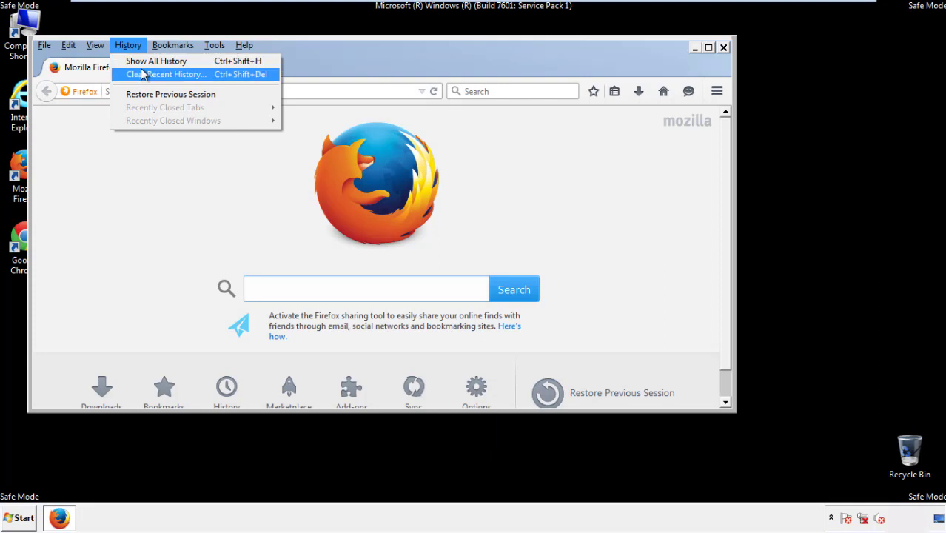
Step: Clear Firefox history for Everything, keeping offline website data and site preferences checked
click(143, 74)
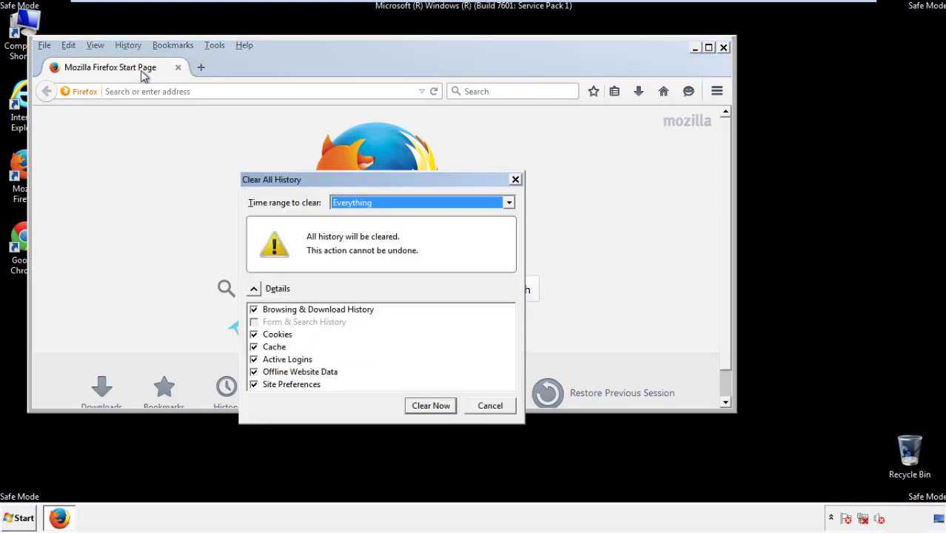
click(351, 202)
click(354, 277)
click(254, 372)
click(254, 372)
click(255, 385)
click(254, 385)
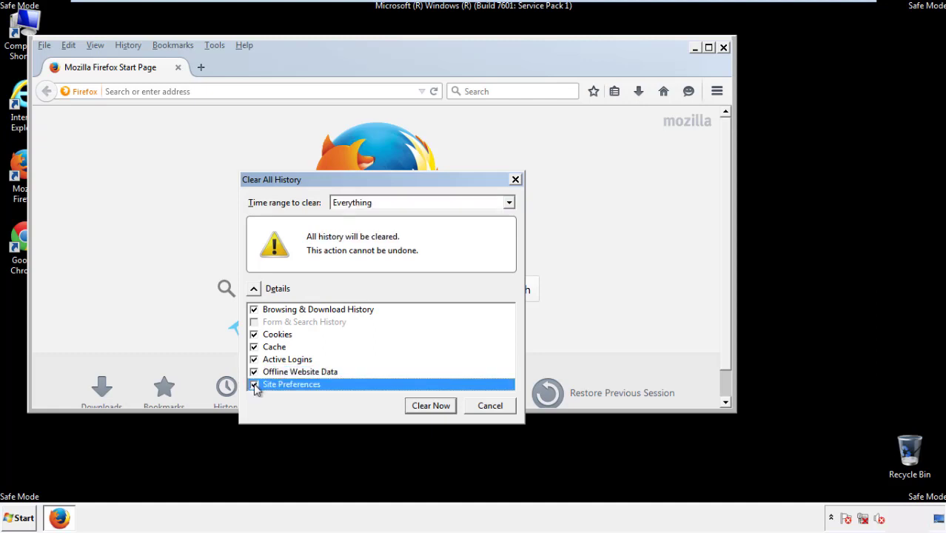
click(430, 406)
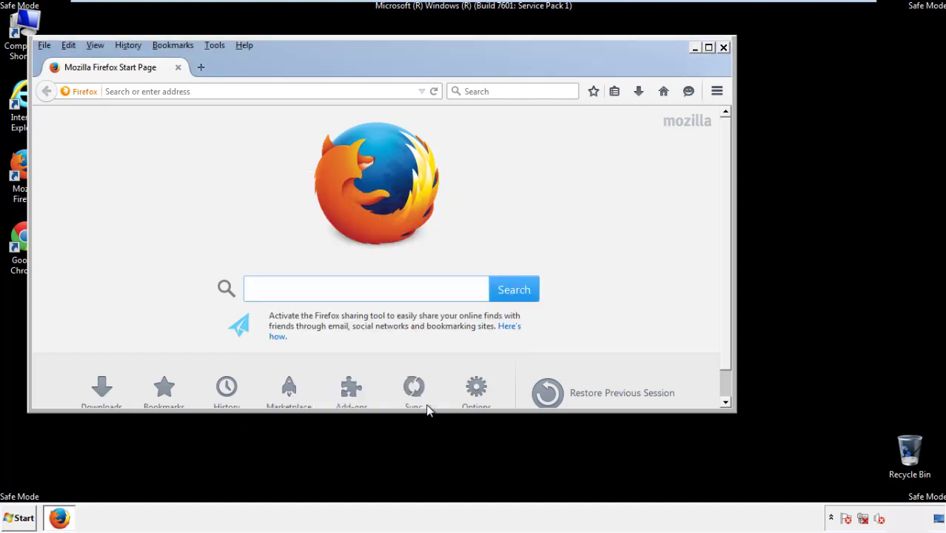
Step: Refresh Firefox from Troubleshooting Information and decline making it the default browser
click(244, 46)
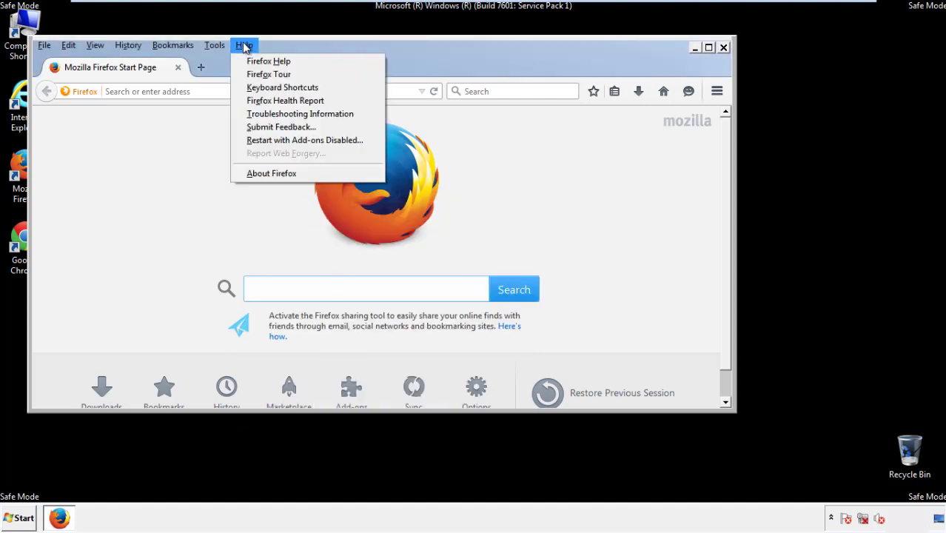
click(276, 114)
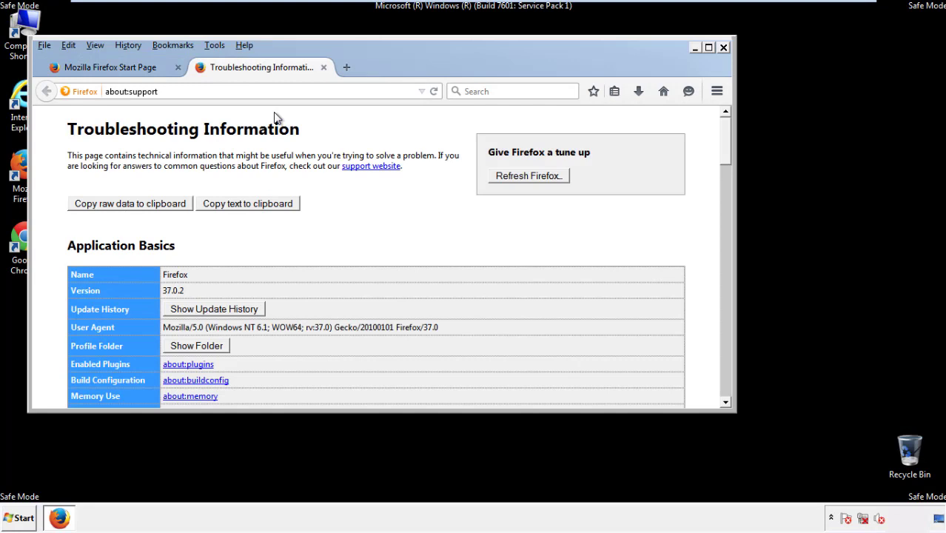
click(548, 180)
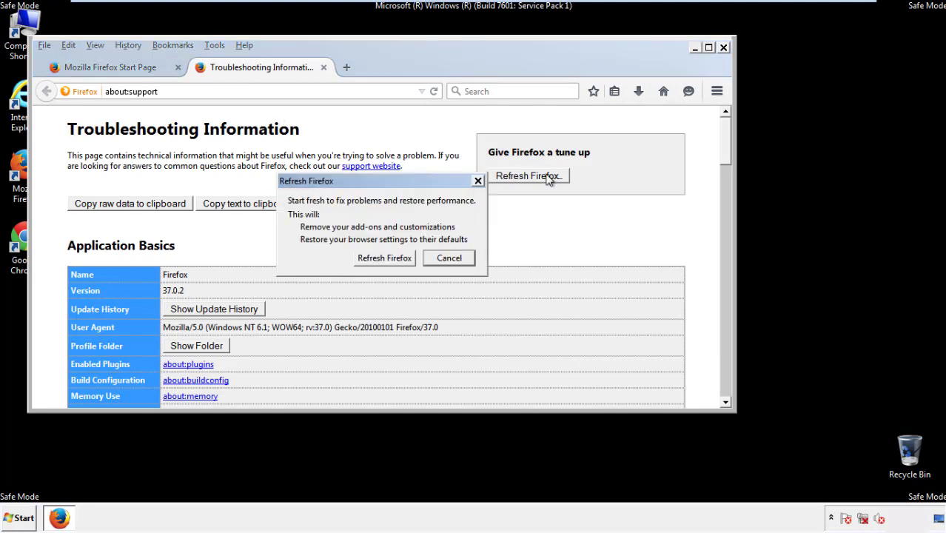
click(385, 258)
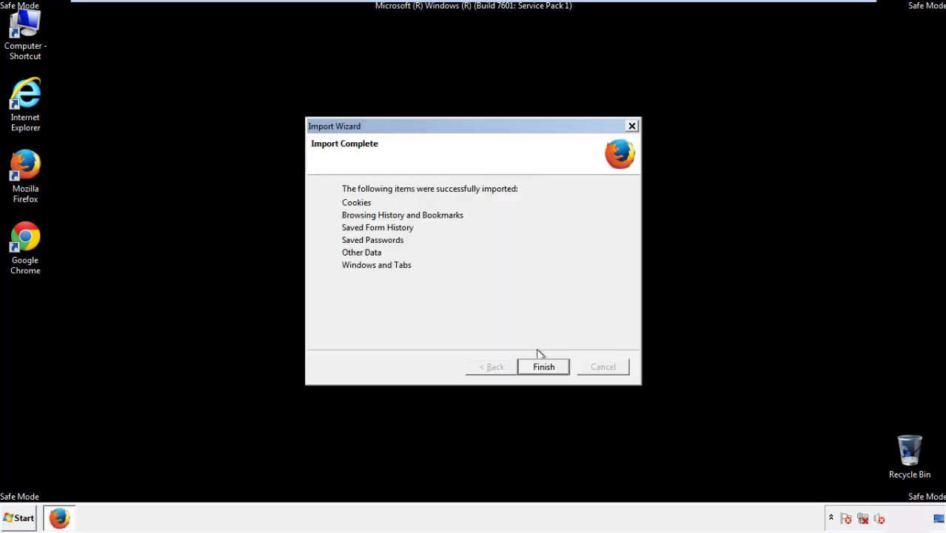
click(544, 368)
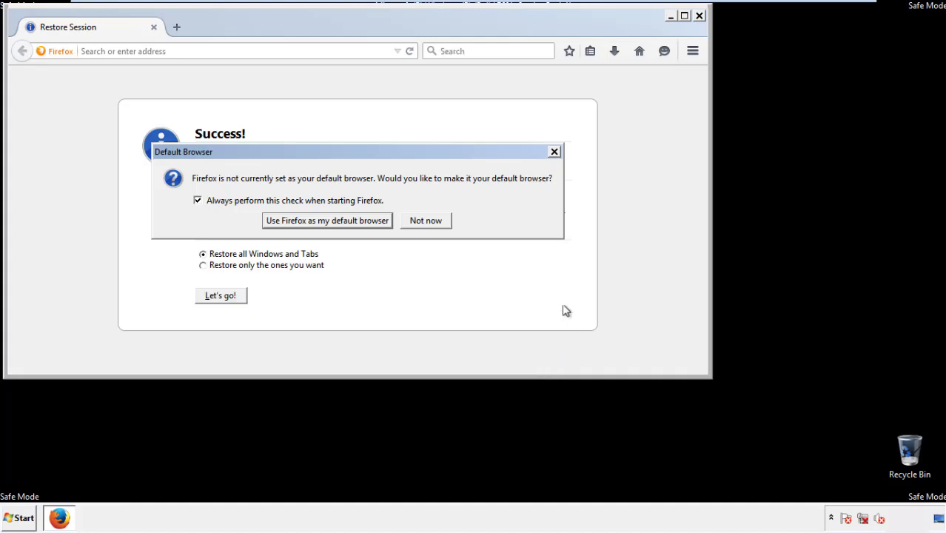
click(428, 223)
Step: Close Firefox and launch Google Chrome from the desktop
click(699, 17)
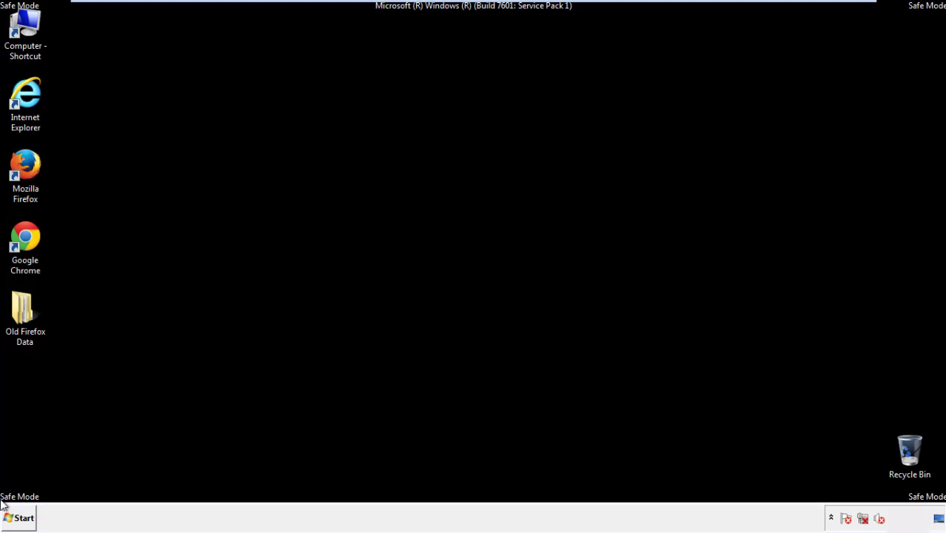
click(23, 237)
double_click(23, 235)
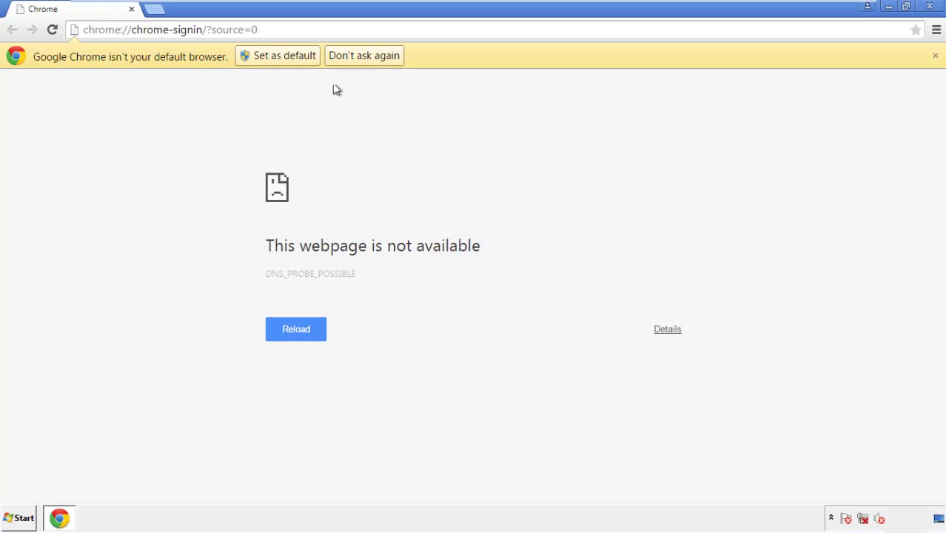
Step: Clear Chrome's browsing data from the beginning of time, including autofill form data
click(364, 55)
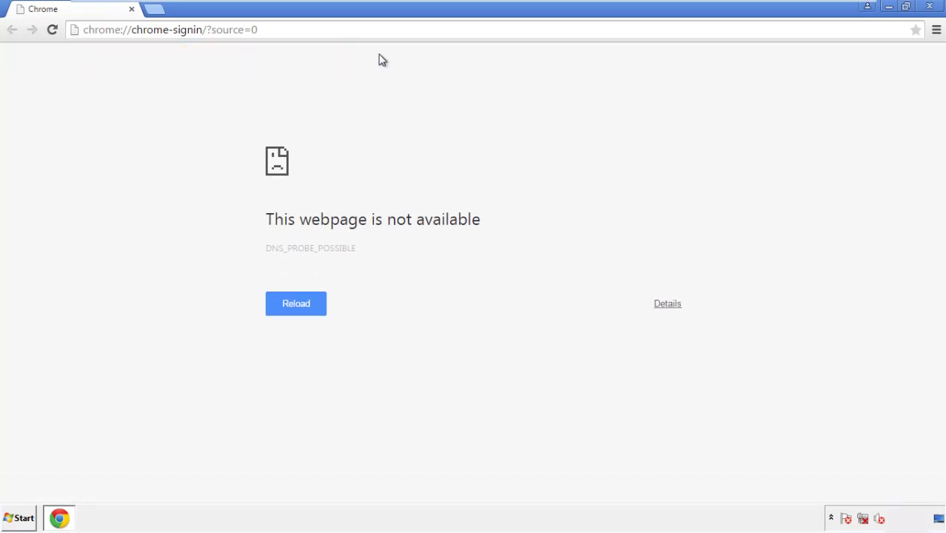
click(936, 30)
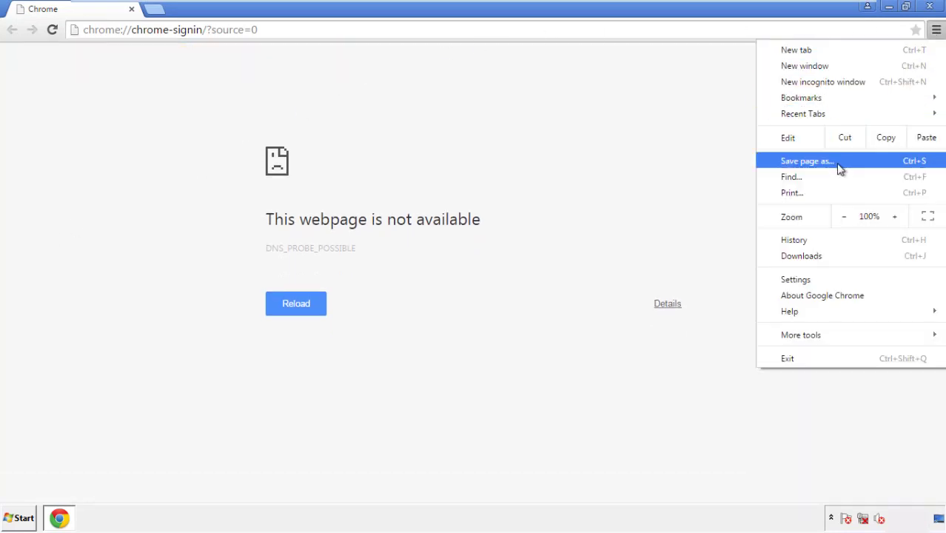
click(800, 279)
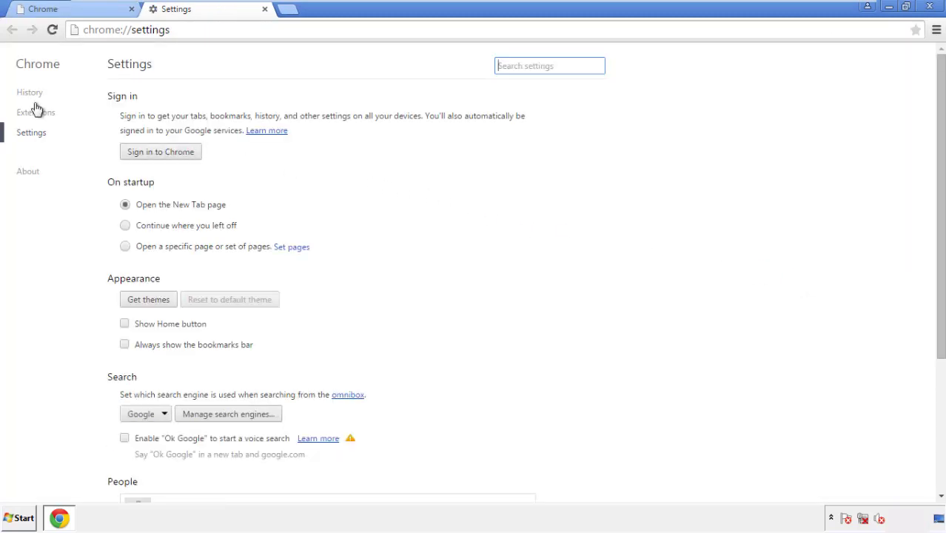
click(34, 95)
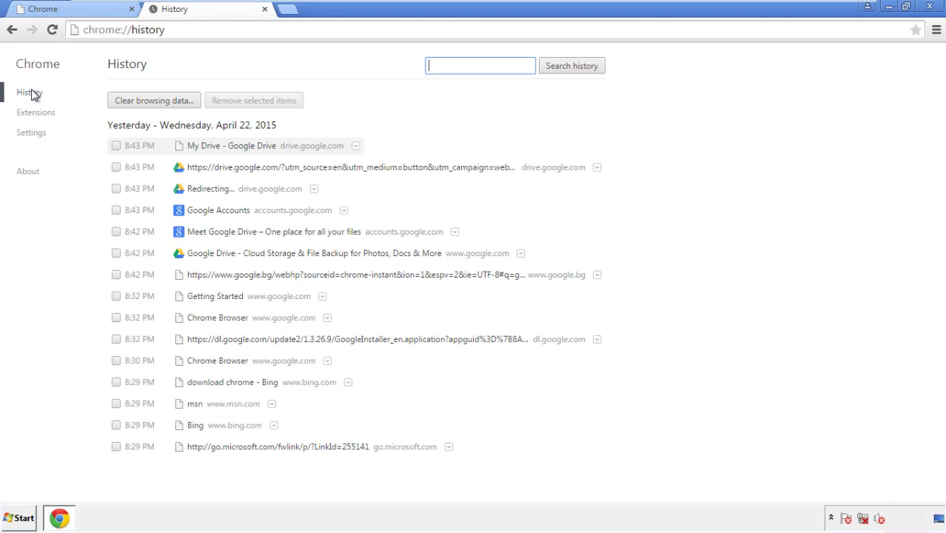
click(143, 103)
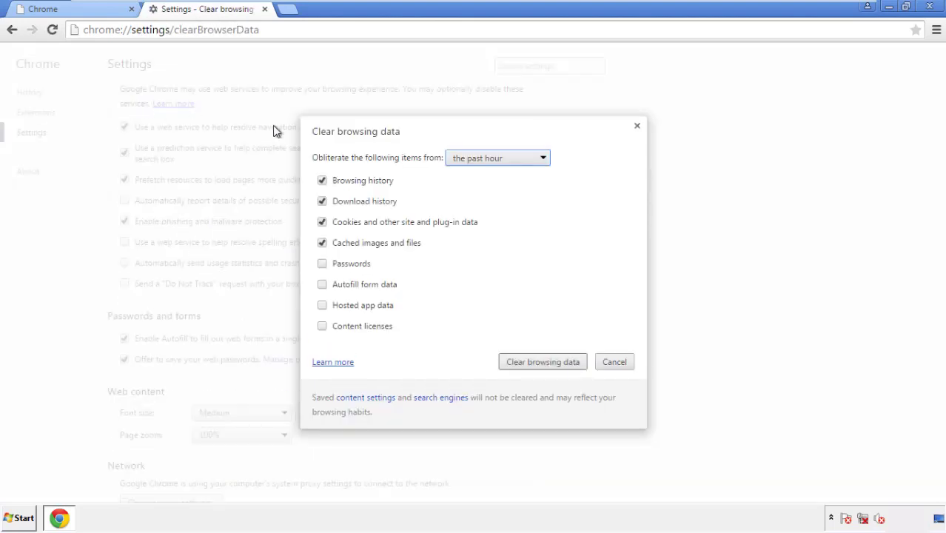
click(476, 159)
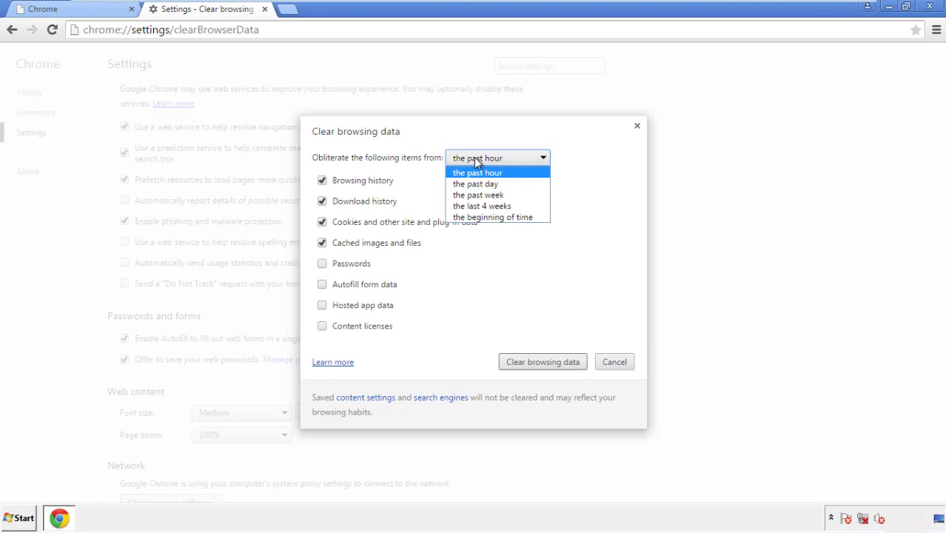
click(475, 218)
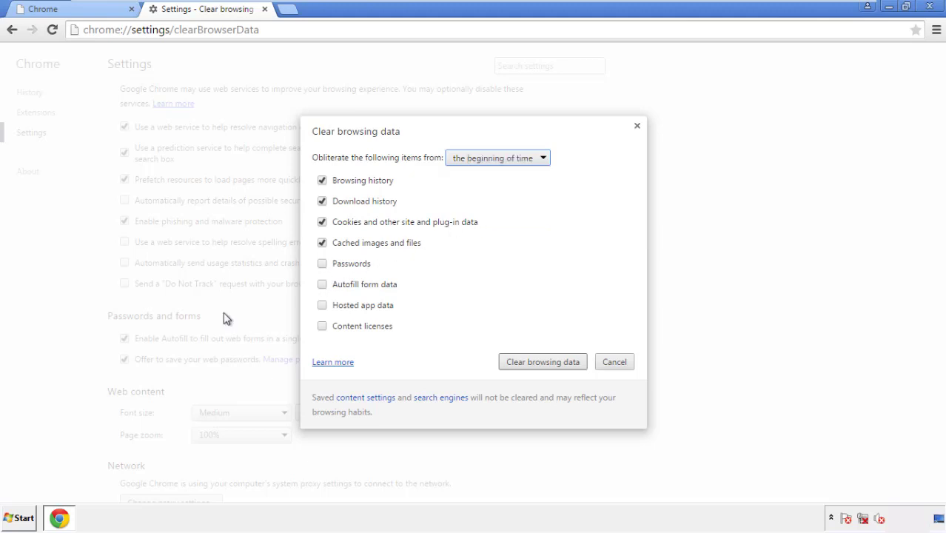
click(328, 288)
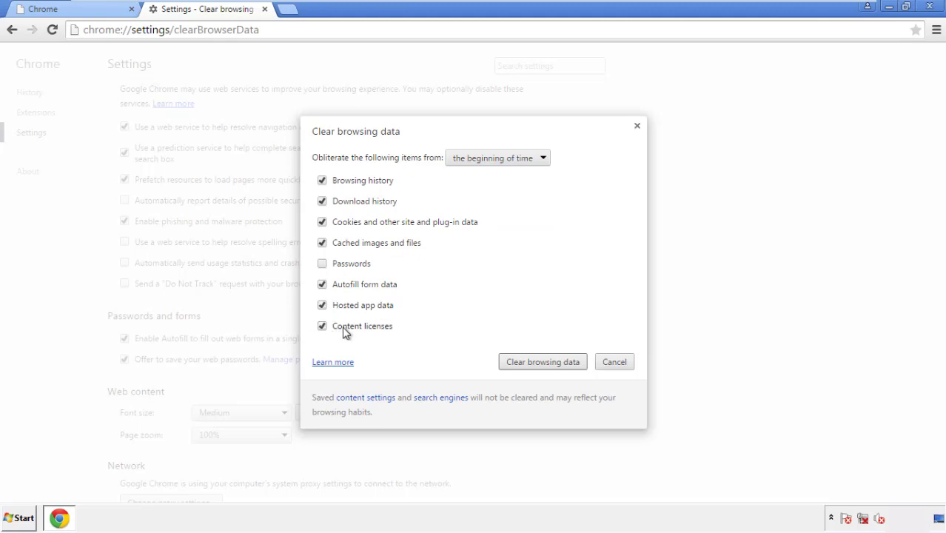
click(529, 365)
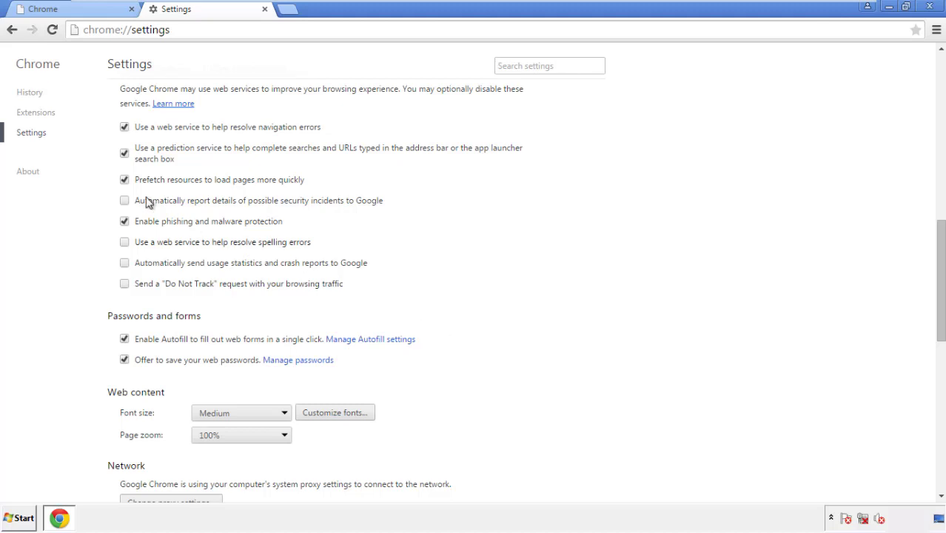
Step: Reset Chrome's settings to their original defaults and close the browser
drag(940, 236, 937, 397)
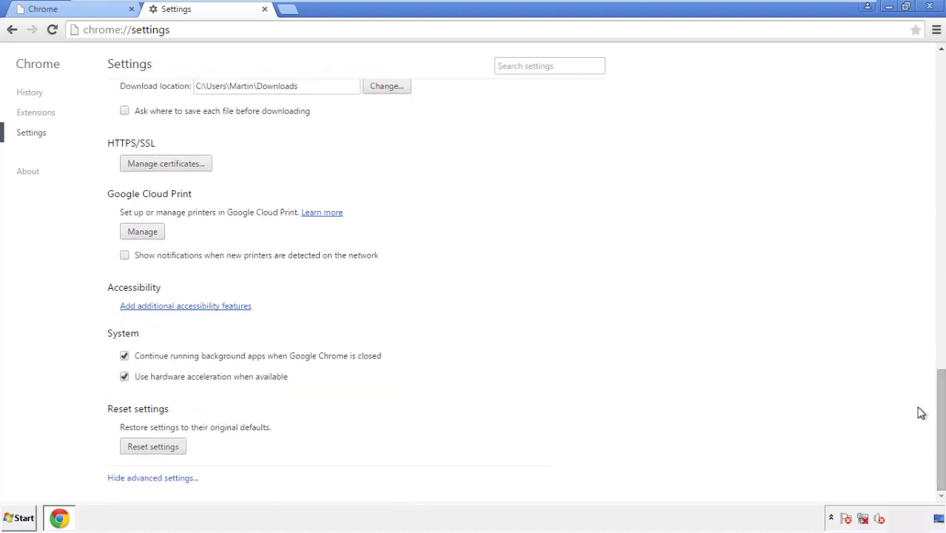
click(153, 447)
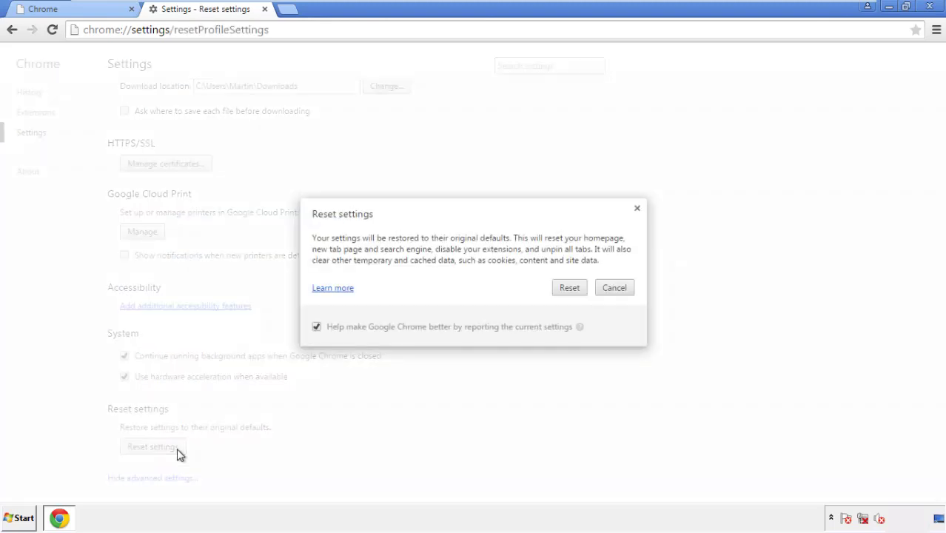
click(570, 289)
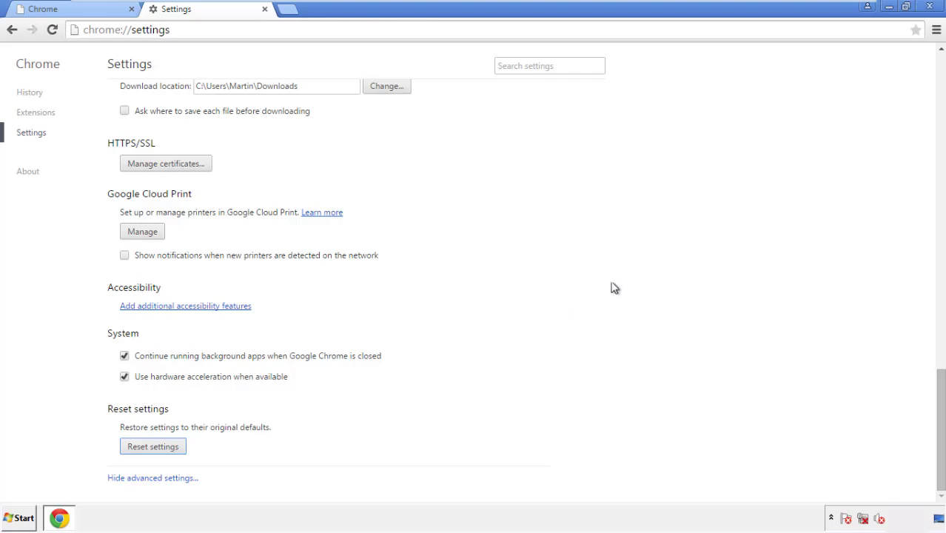
click(927, 6)
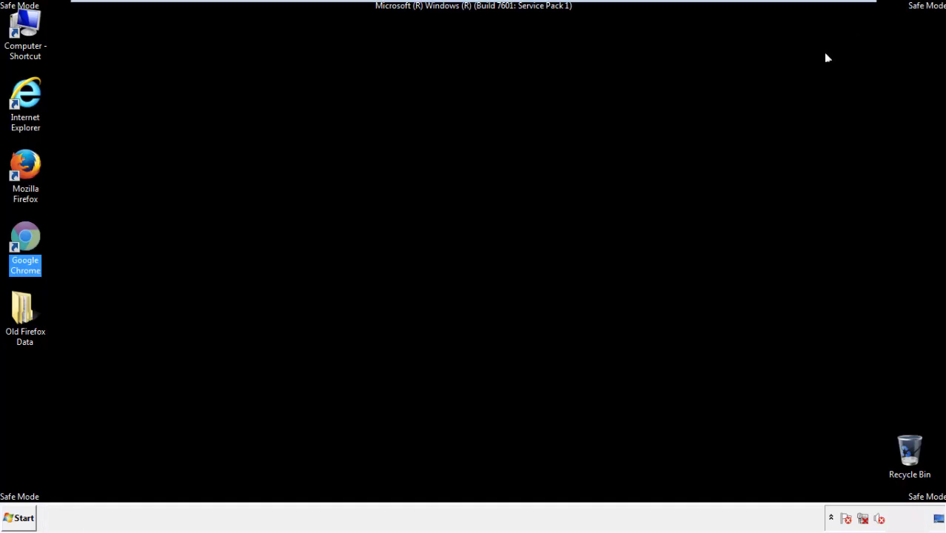
click(510, 239)
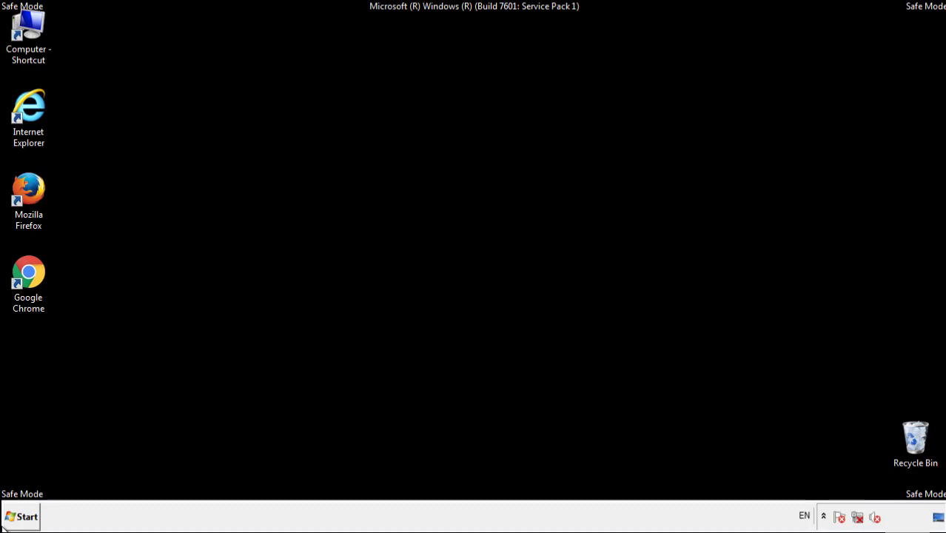
Step: Remove the Search Mine add-on from Firefox's Add-ons page and close Firefox
click(36, 183)
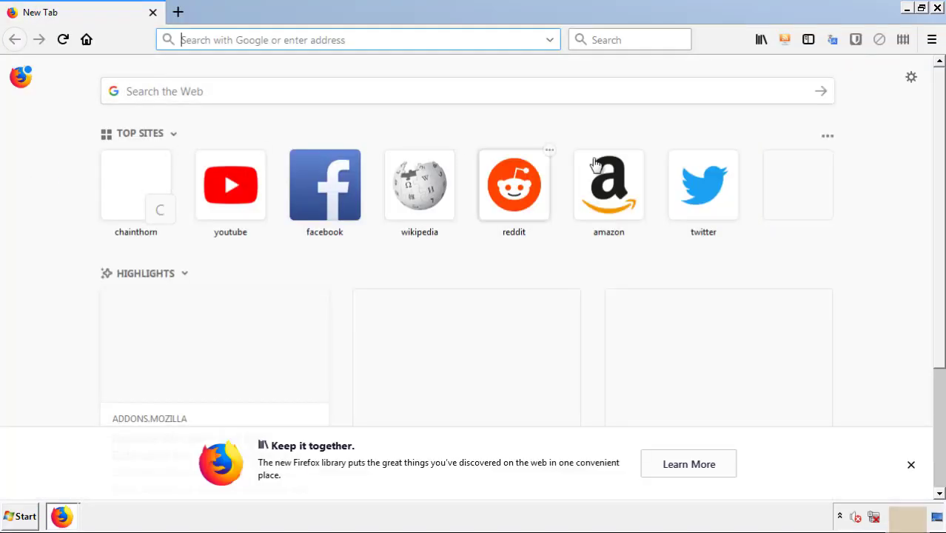
click(931, 39)
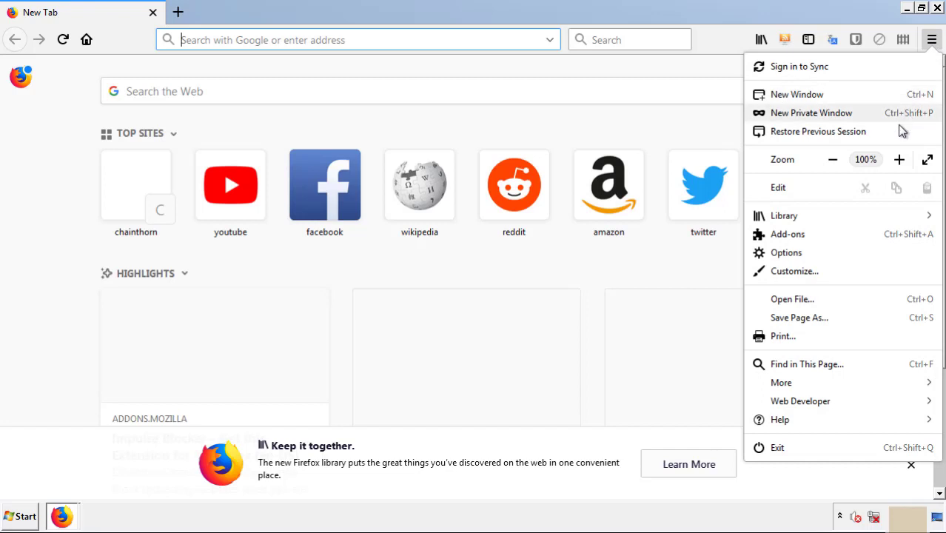
click(874, 248)
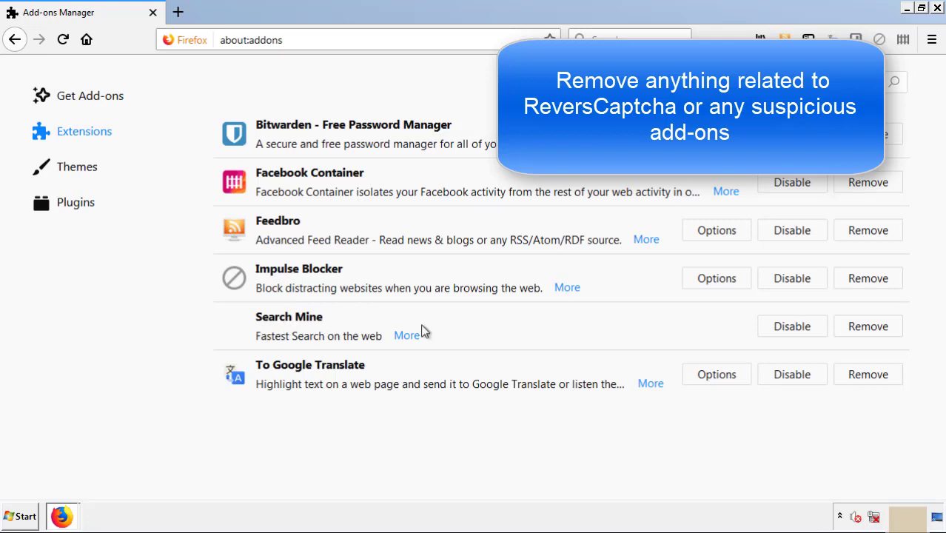
click(864, 330)
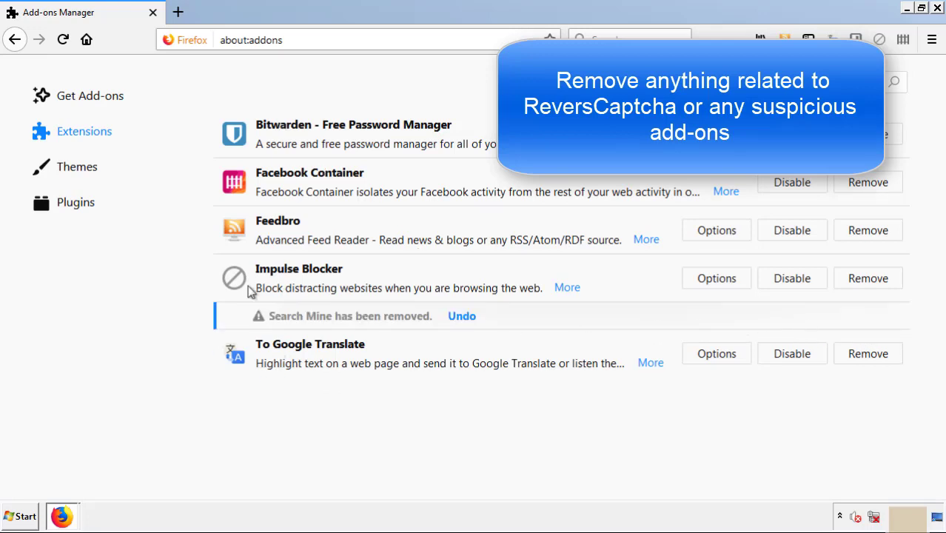
click(938, 8)
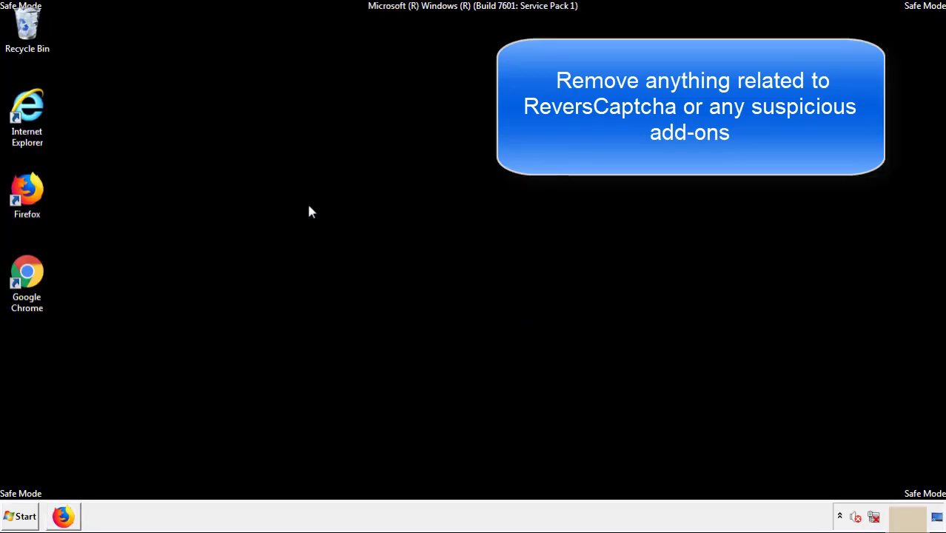
Step: Remove the Search Mine extension from Chrome's Extensions page, then open the Start menu
double_click(27, 289)
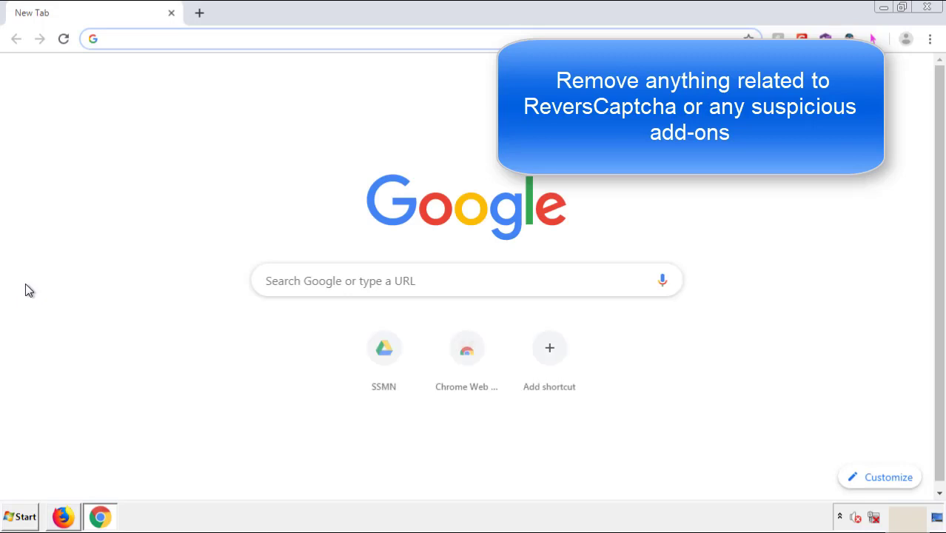
click(930, 38)
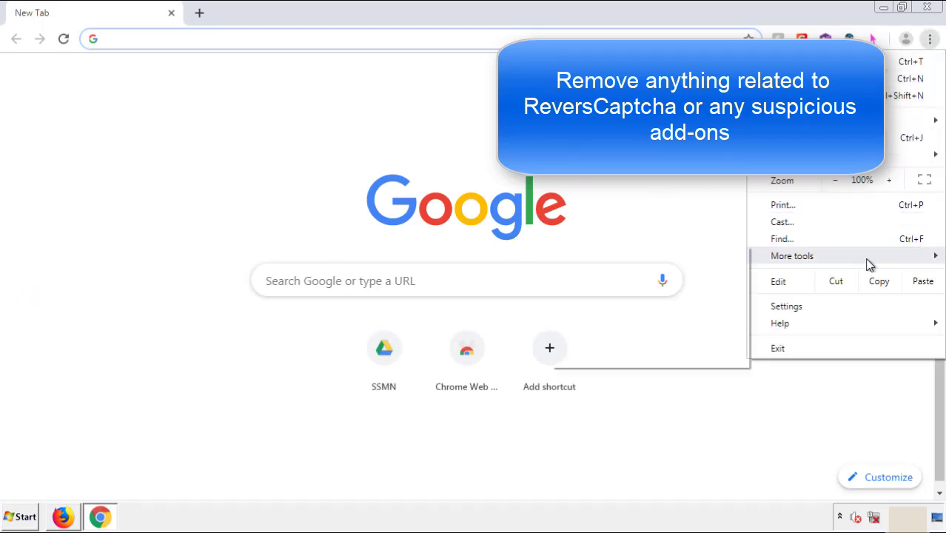
mouse_move(847, 260)
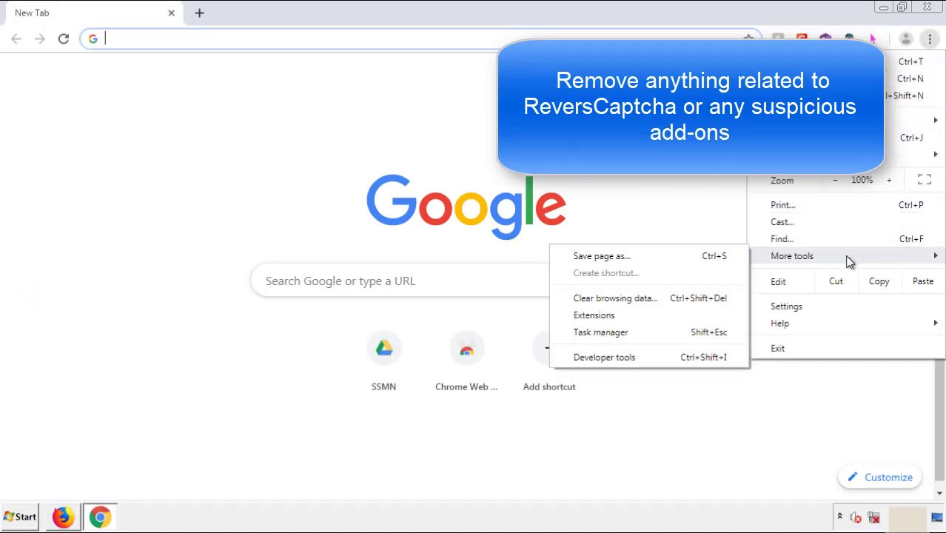
click(611, 315)
scroll(222, 215, down, 5)
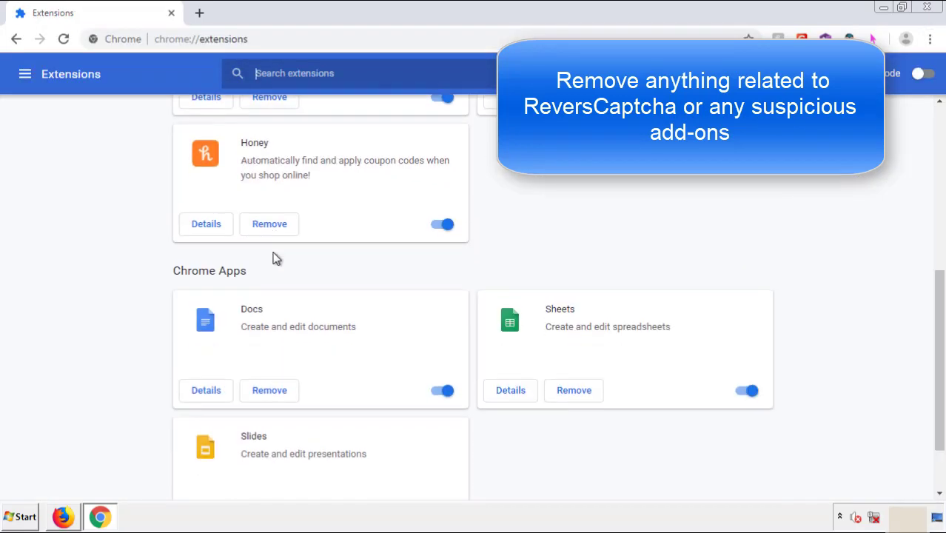
scroll(370, 244, up, 5)
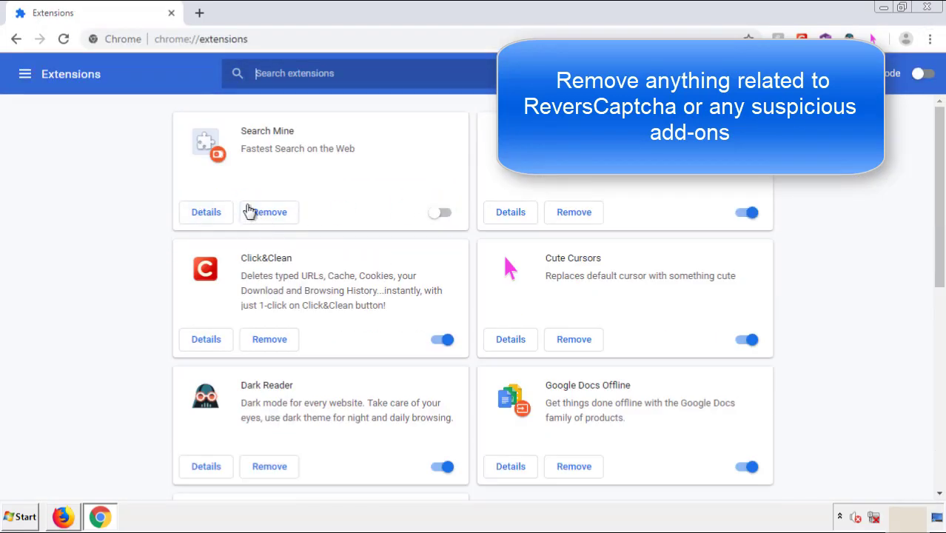
click(268, 216)
key(Return)
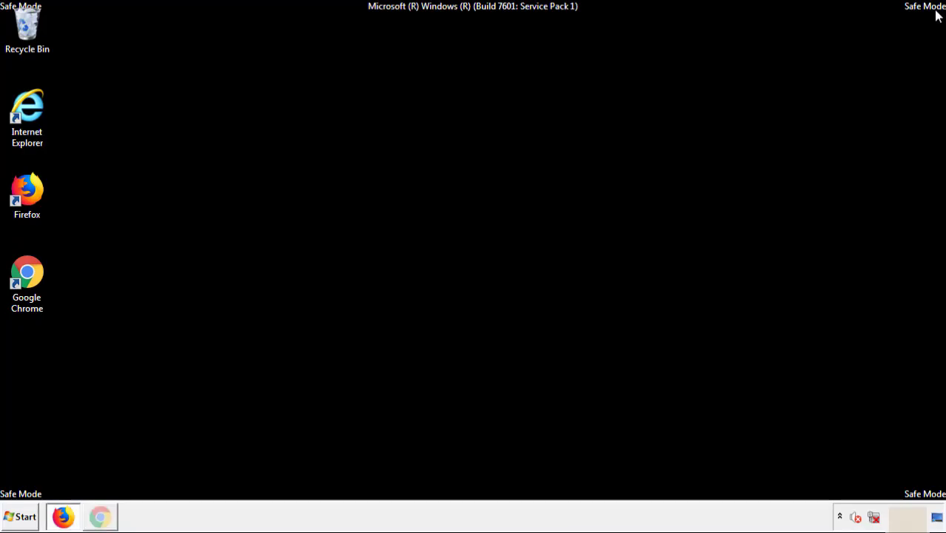
click(22, 518)
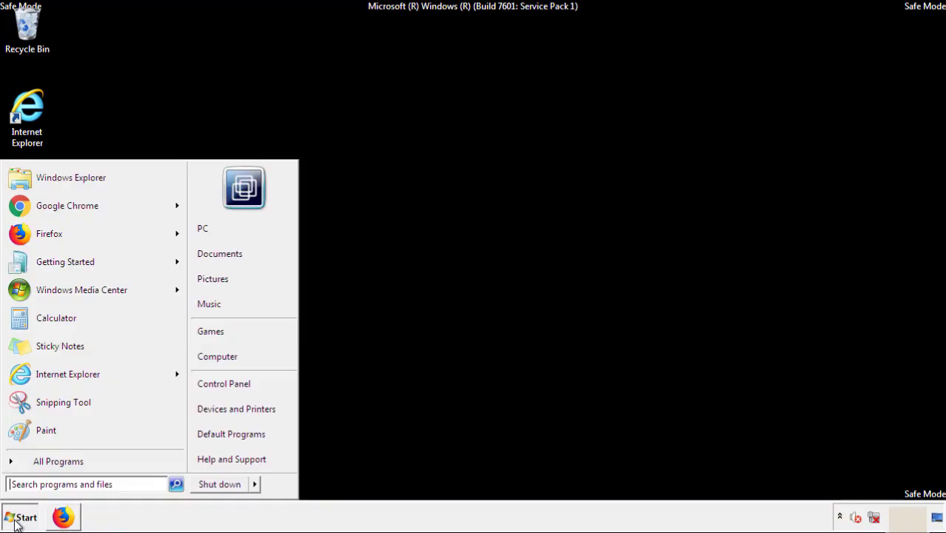